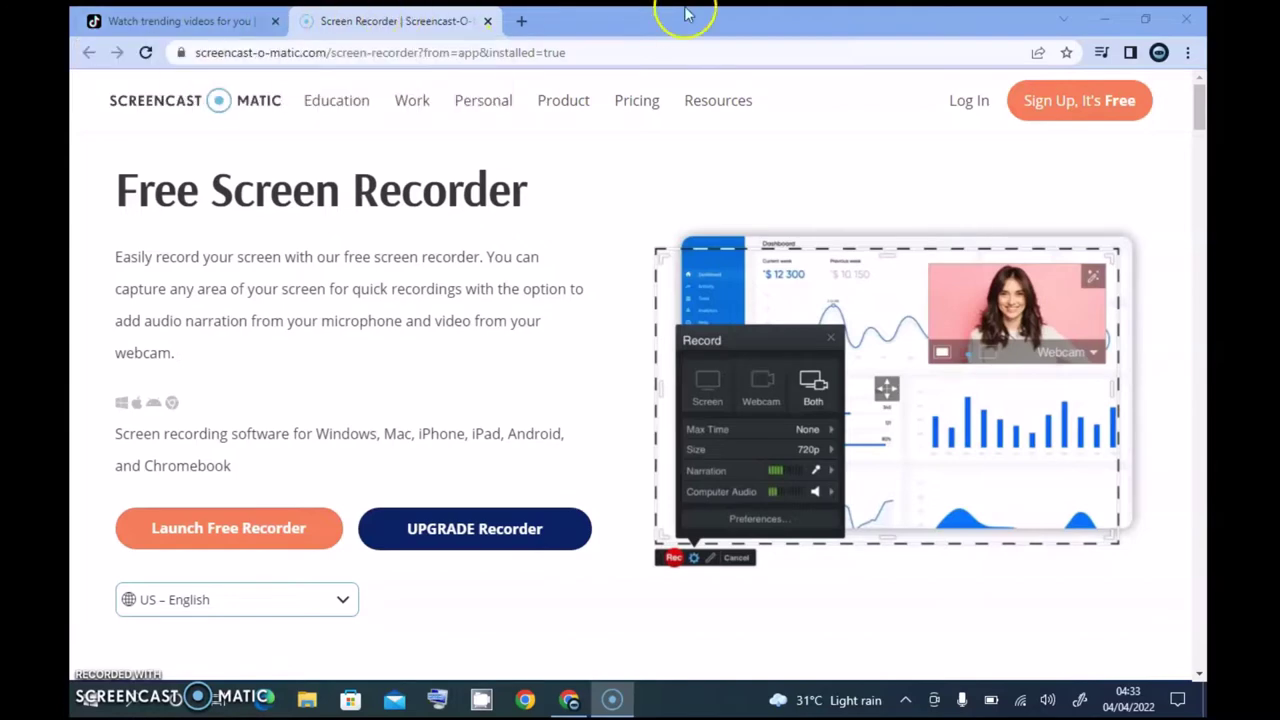
- Close the Screencast-O-Matic recorder tab, leaving the TikTok For You feed showing
left_click(362, 26)
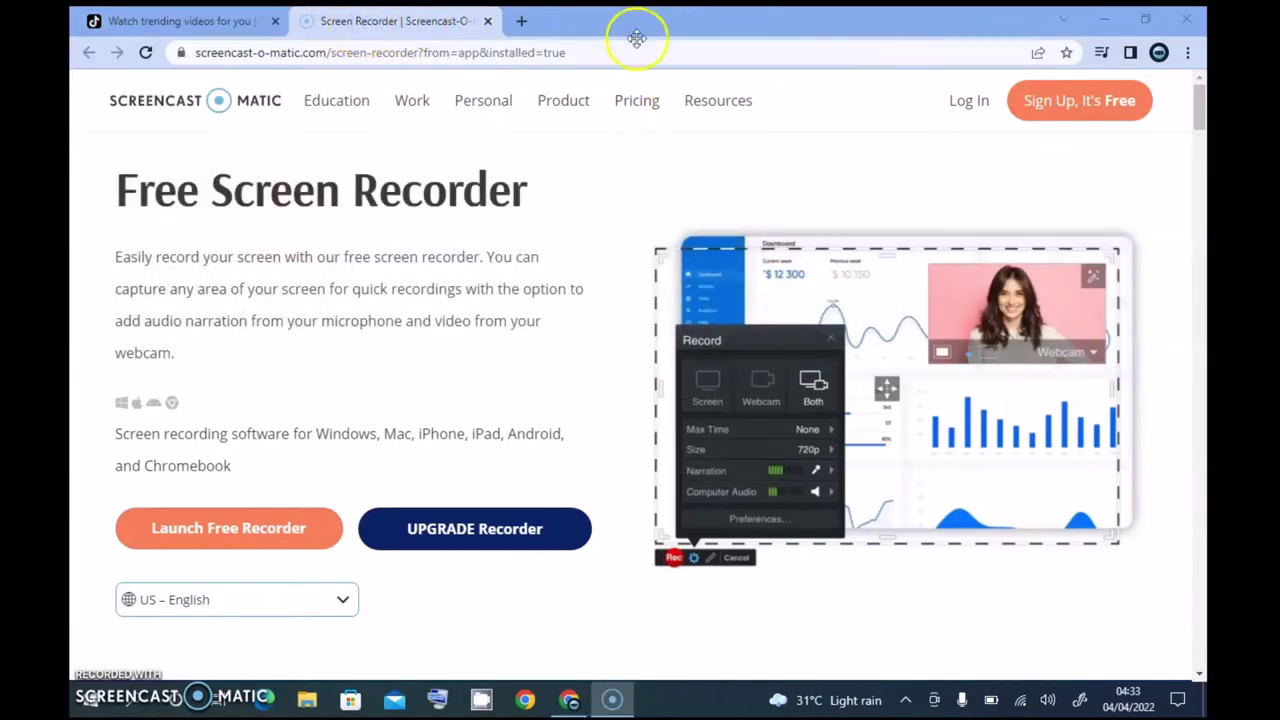
left_click(487, 21)
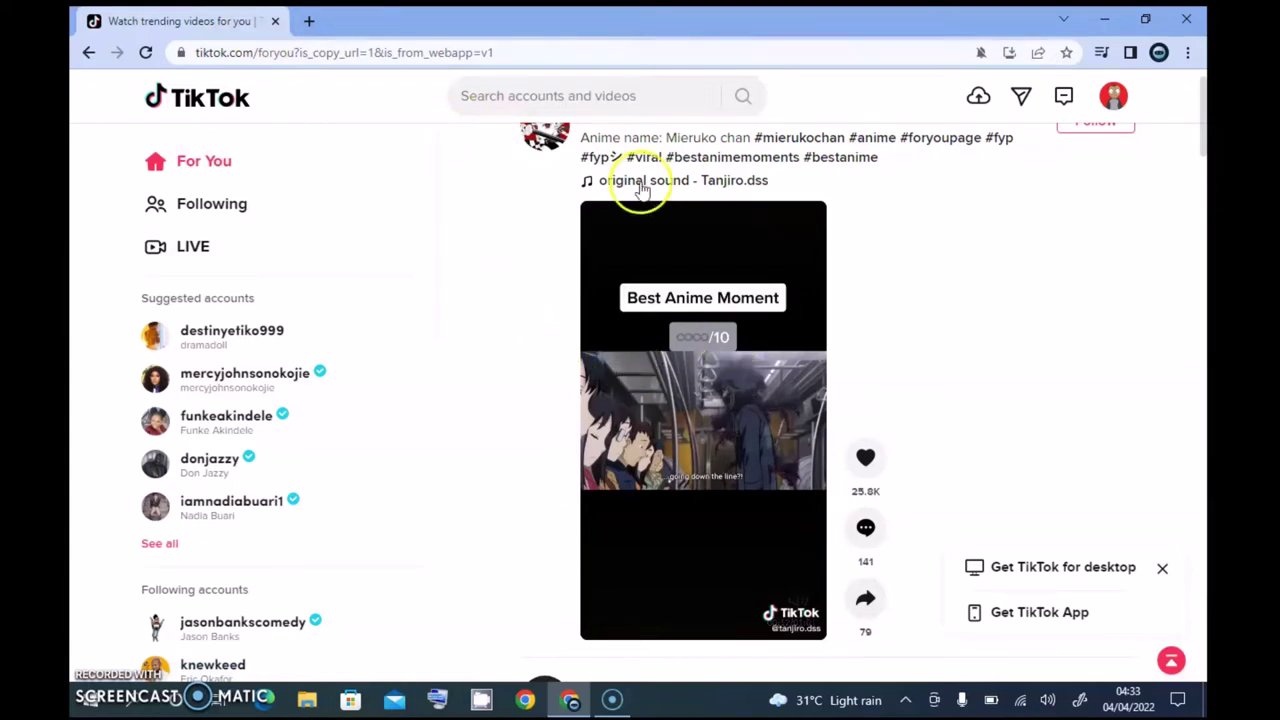
- Open TikTok's Upload video page from the cloud icon in the header
left_click(977, 100)
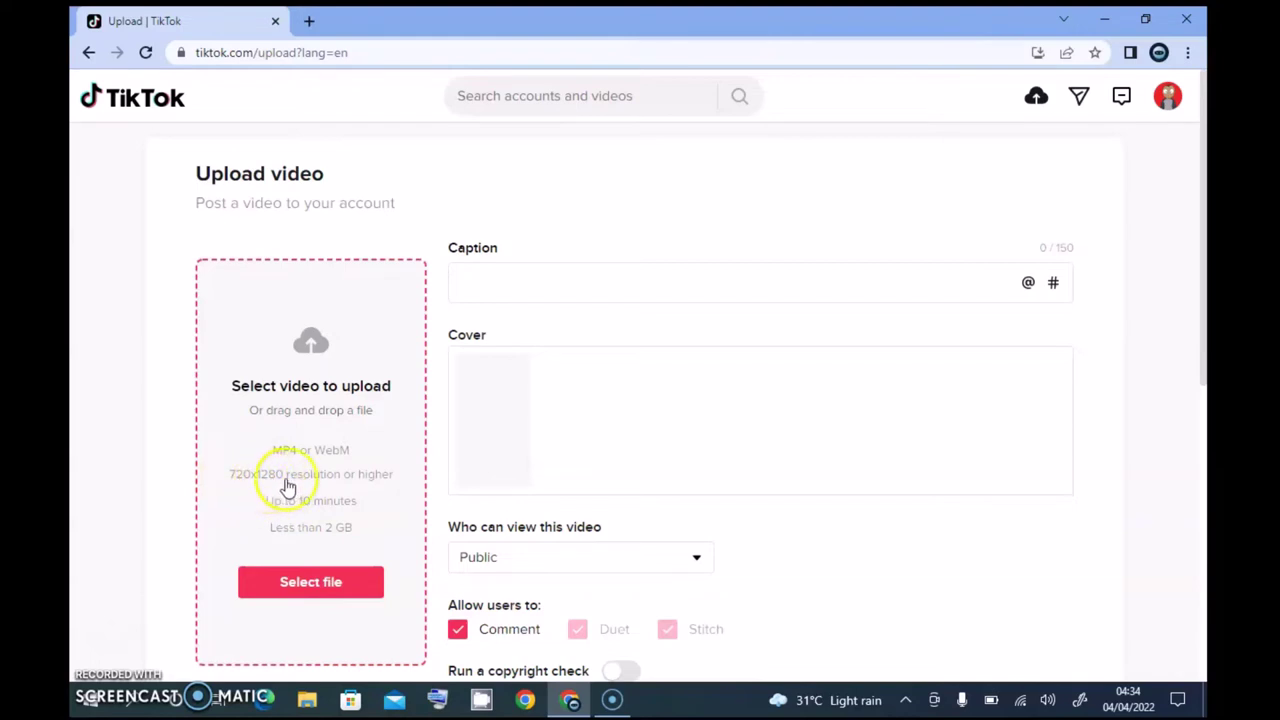
- Choose 20220331_191230.mp4 from the Videos folder and start uploading it
left_click(287, 581)
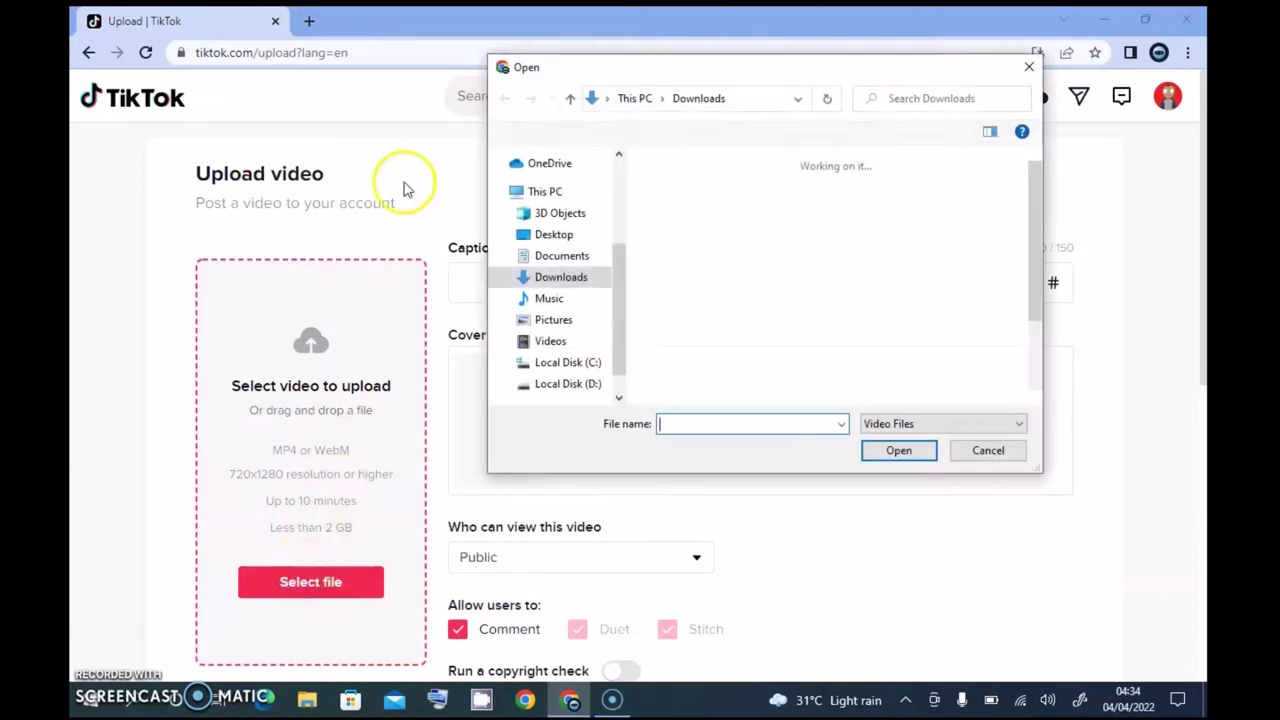
left_click(565, 341)
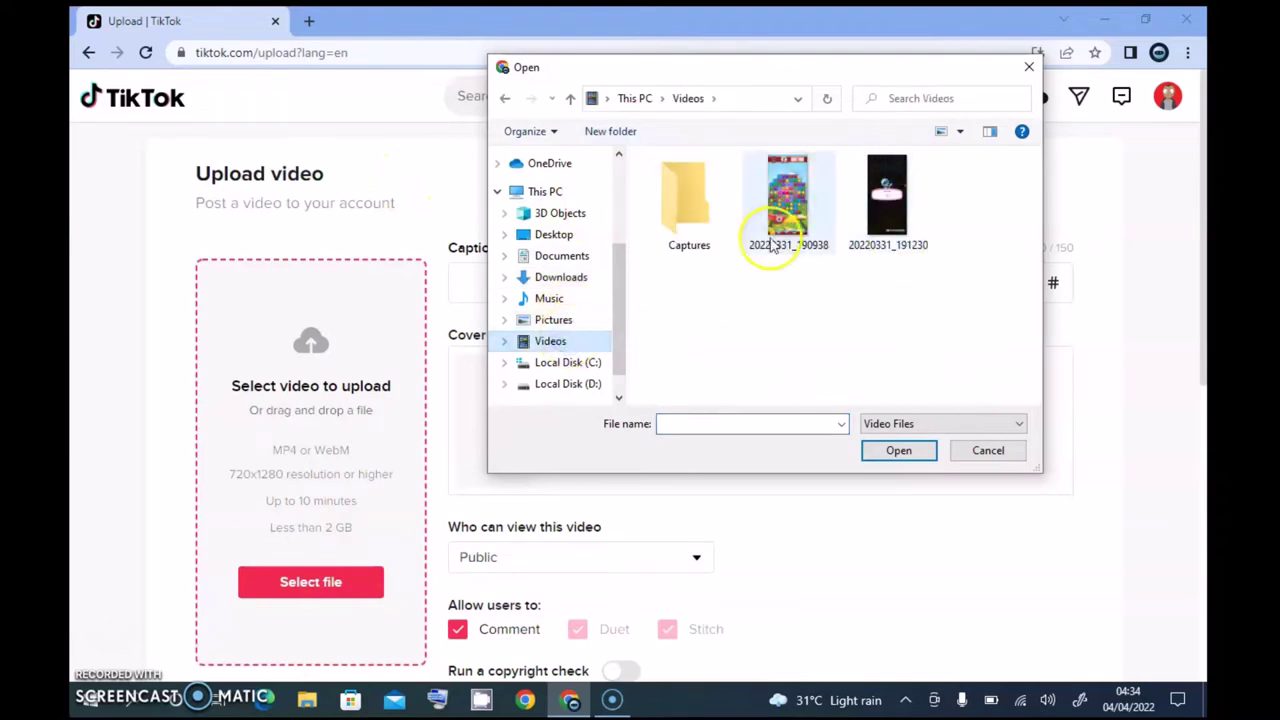
left_click(887, 228)
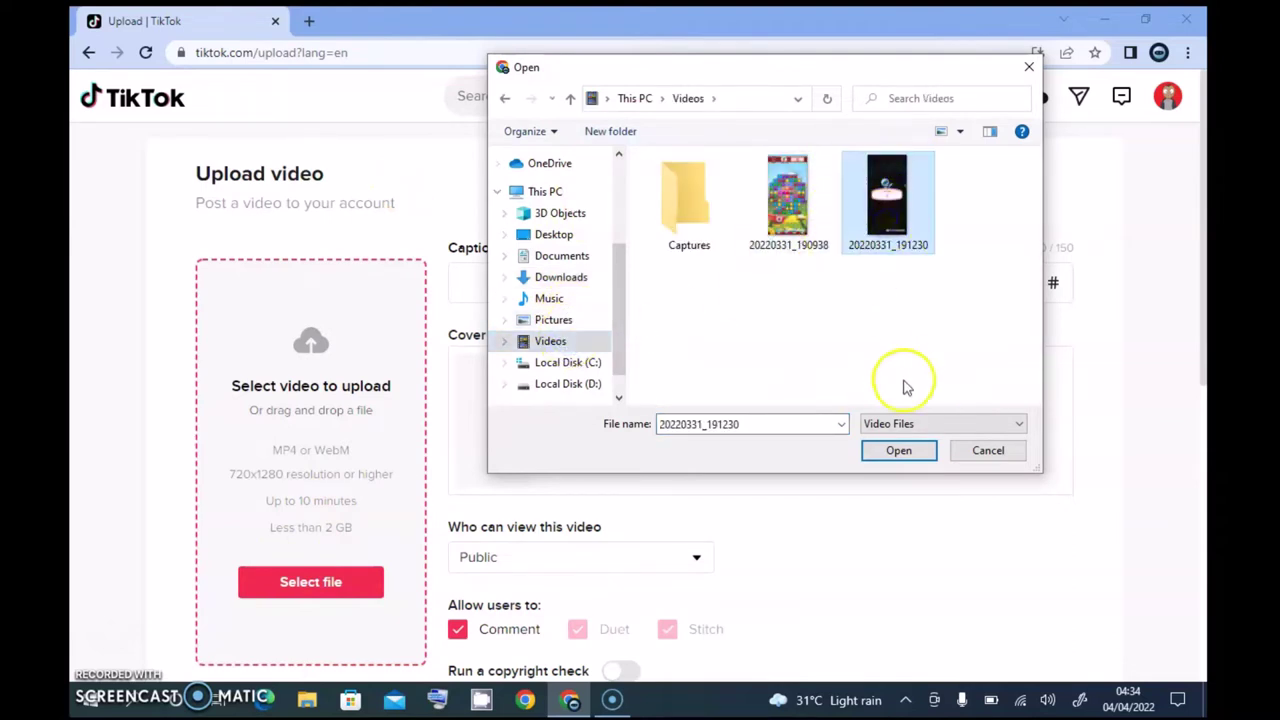
left_click(897, 451)
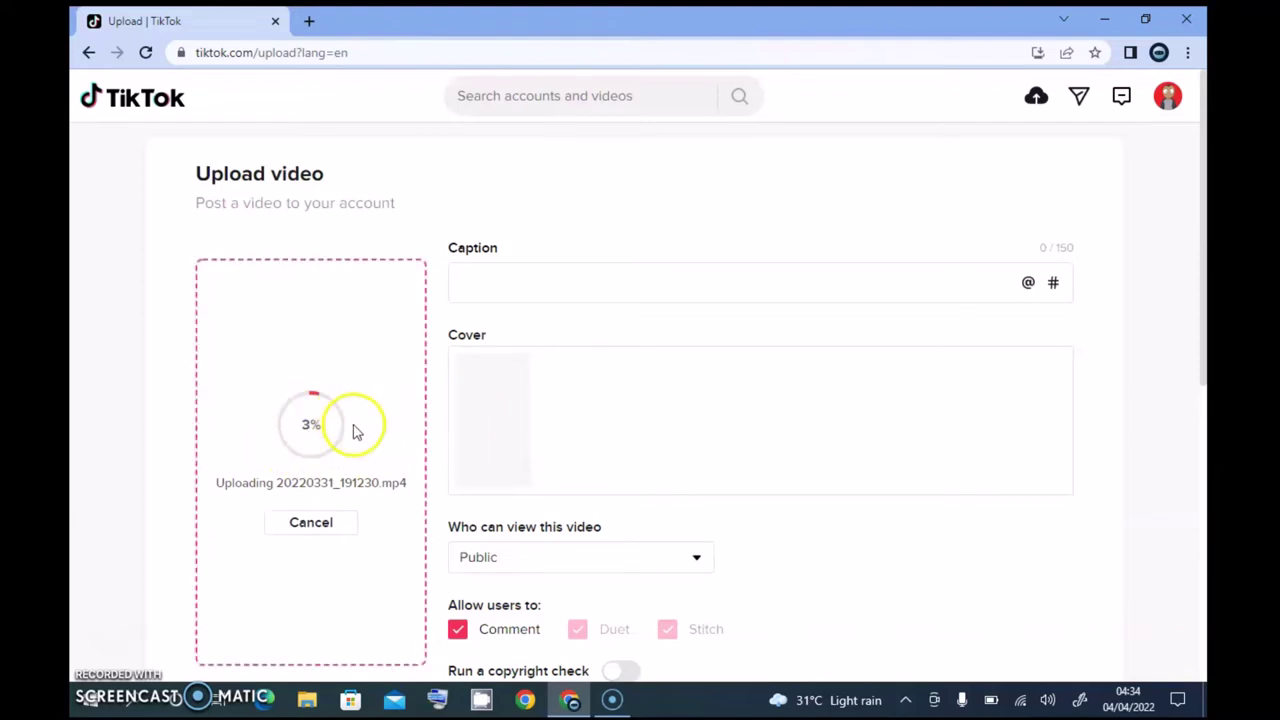
- Reselect 20220331_191230 after the reload and return to the finished upload with its preview
left_click(527, 279)
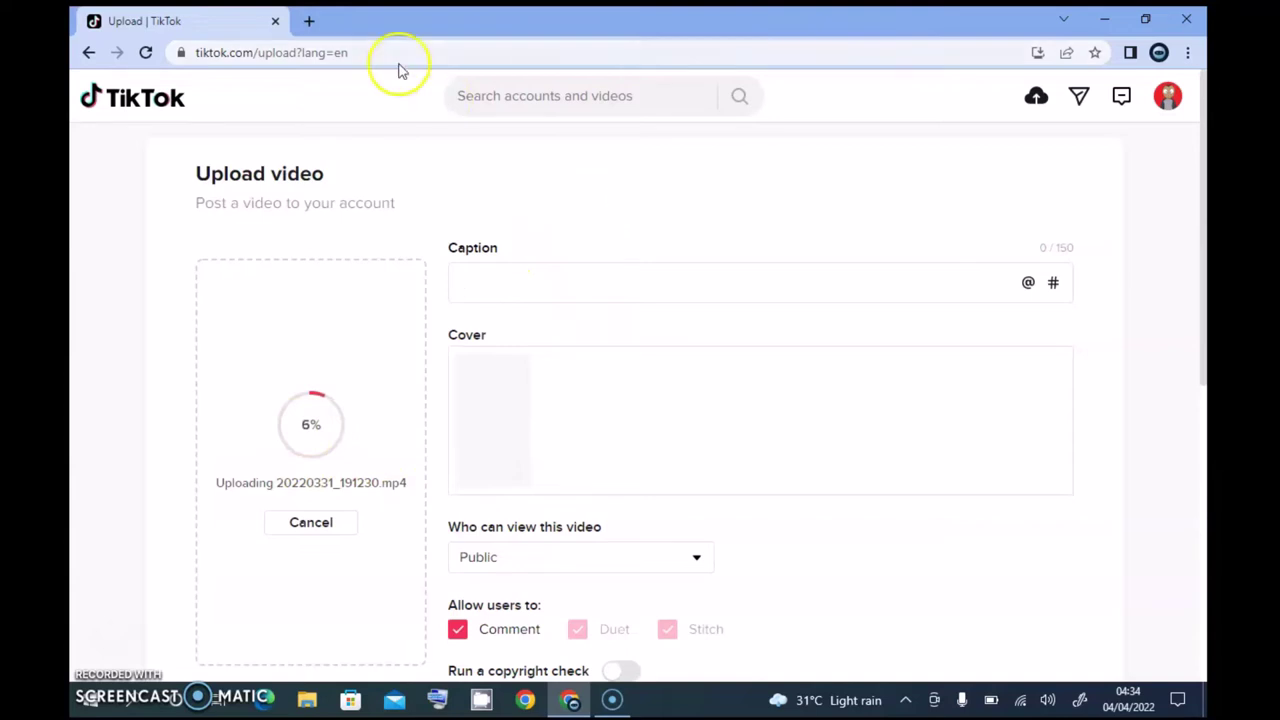
type("l/56'")
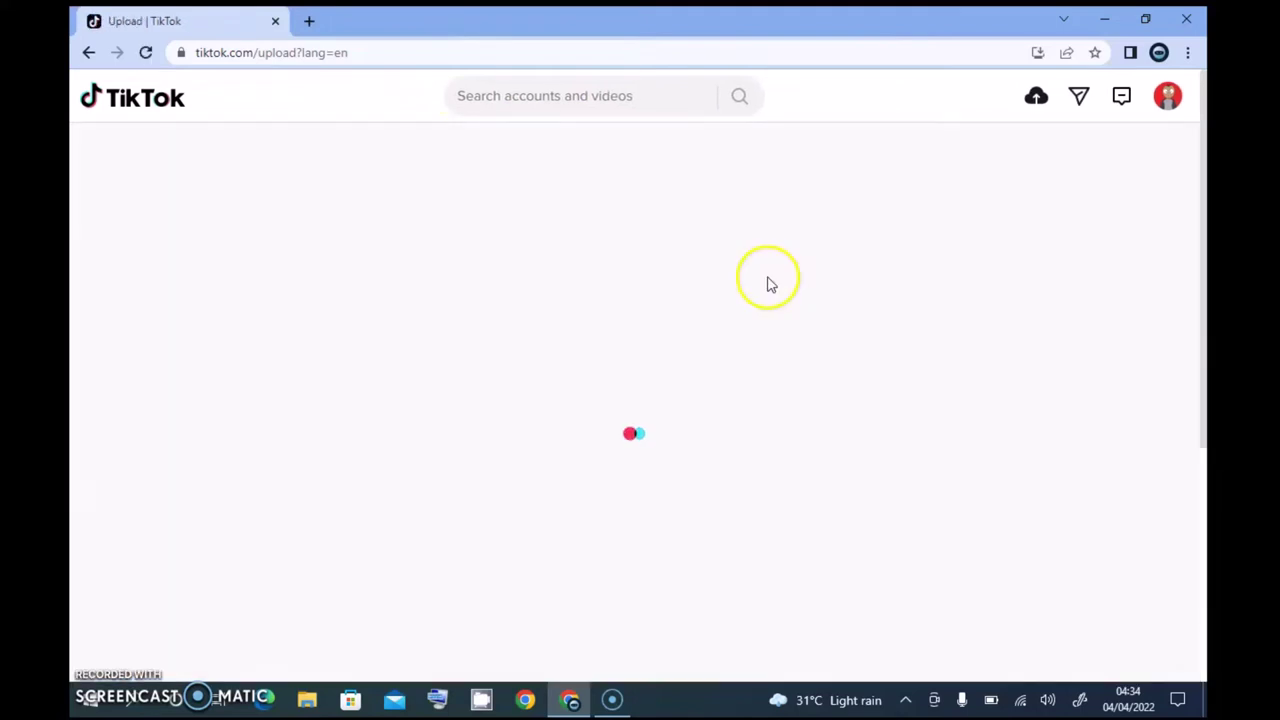
left_click(288, 584)
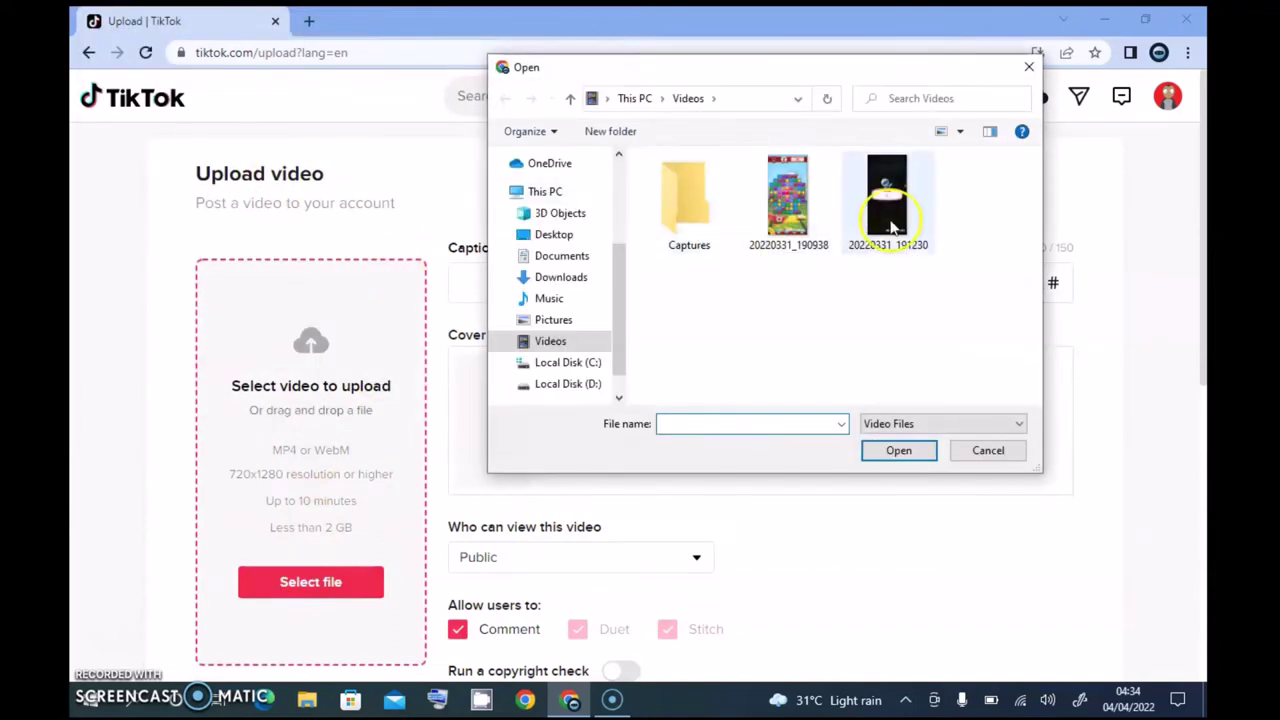
double_click(893, 228)
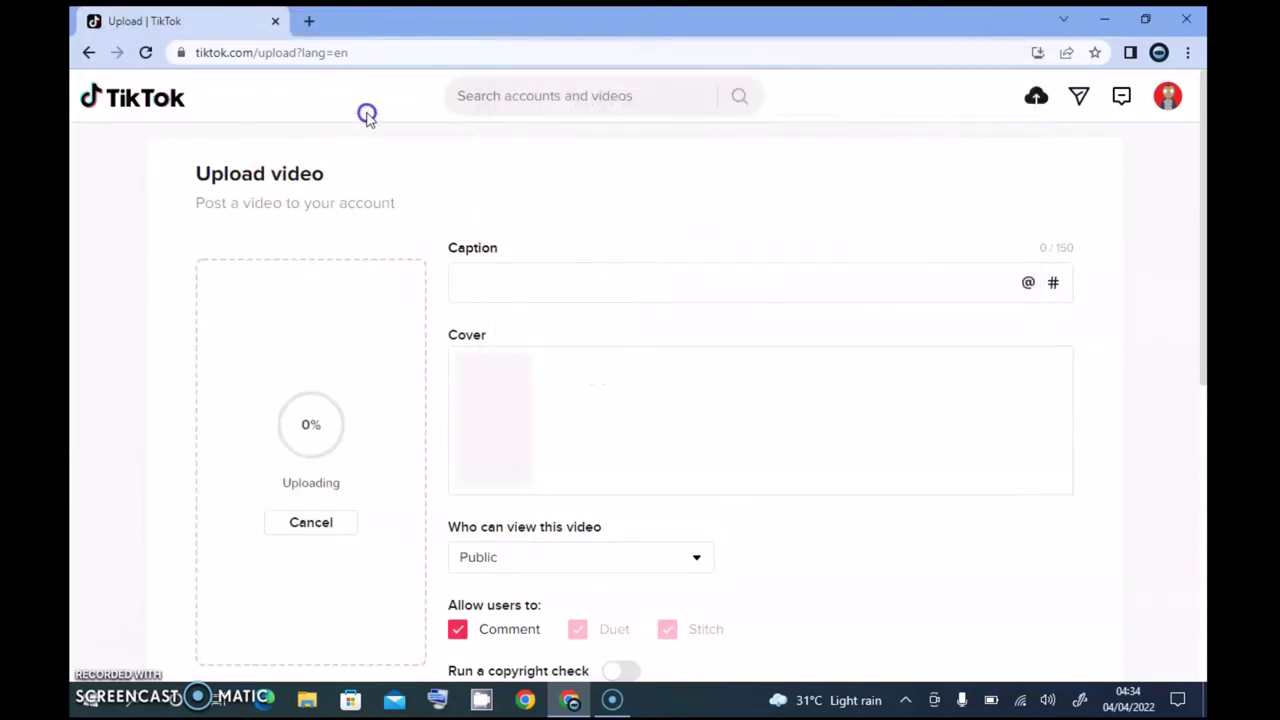
left_click(307, 21)
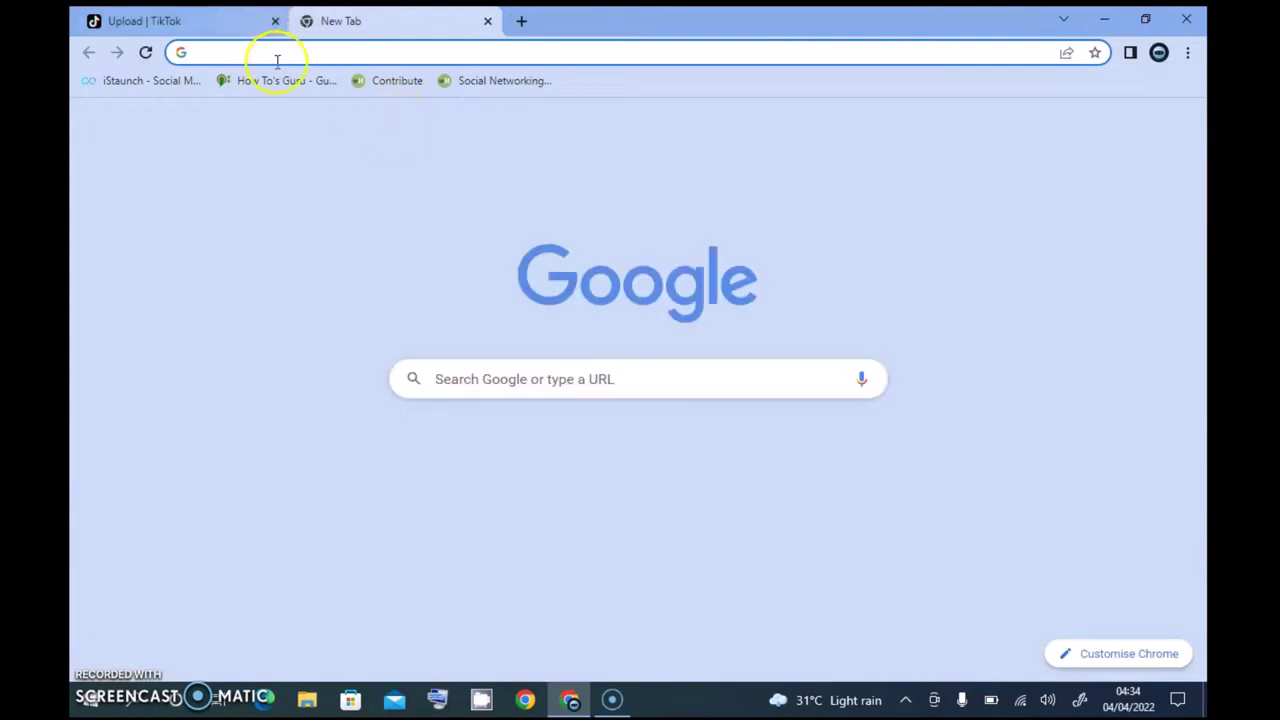
left_click(230, 14)
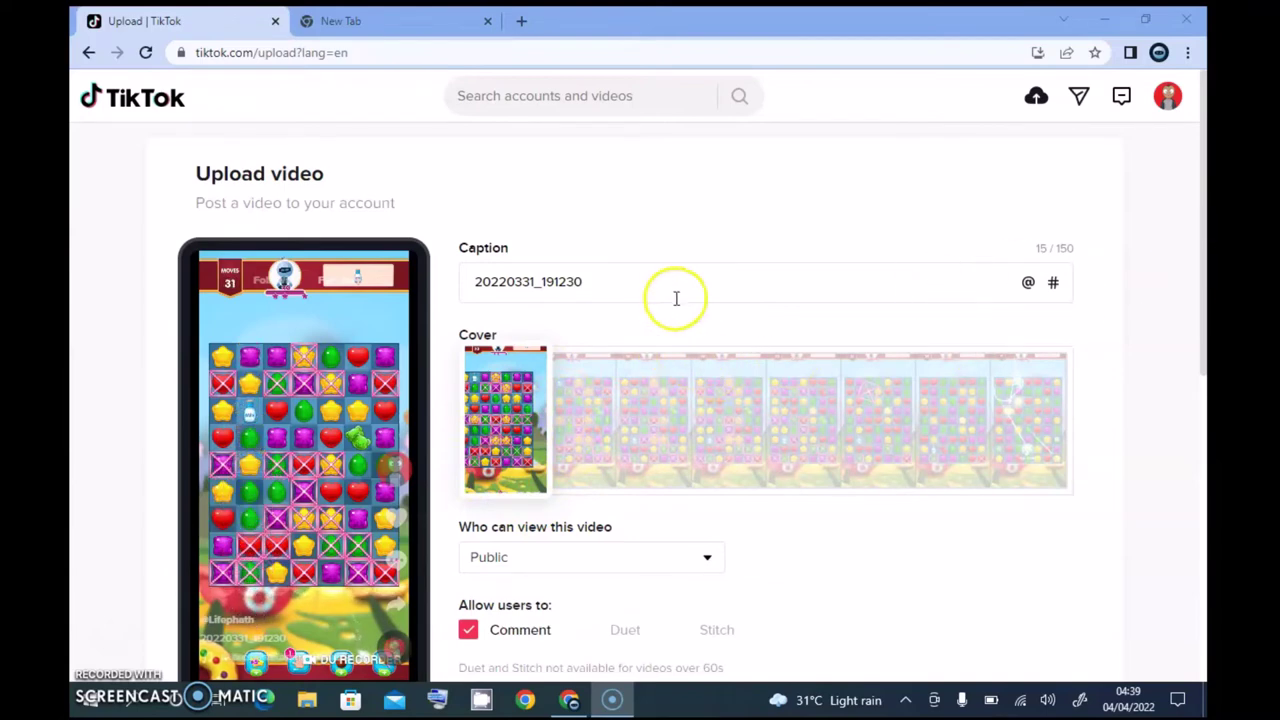
- Replace the default 20220331_191230 caption with 'Cotton Candy Match'
left_click(660, 292)
key("ctrl+a")
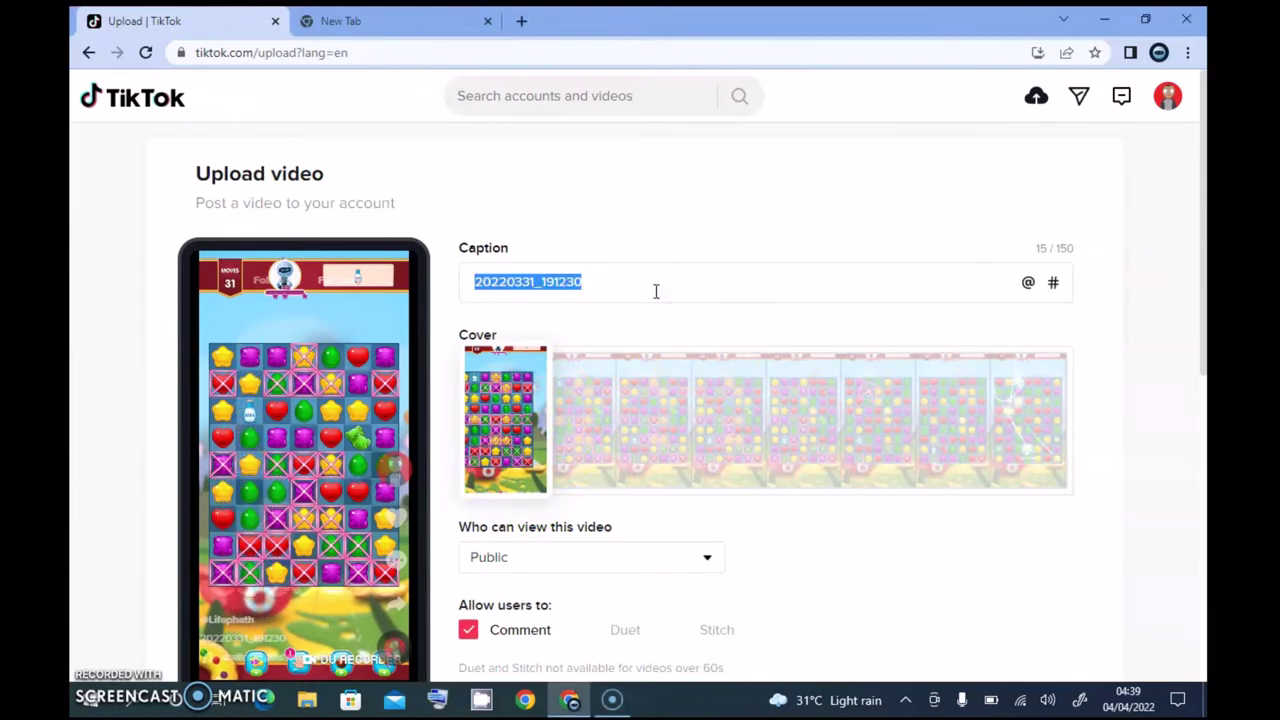
type("Can")
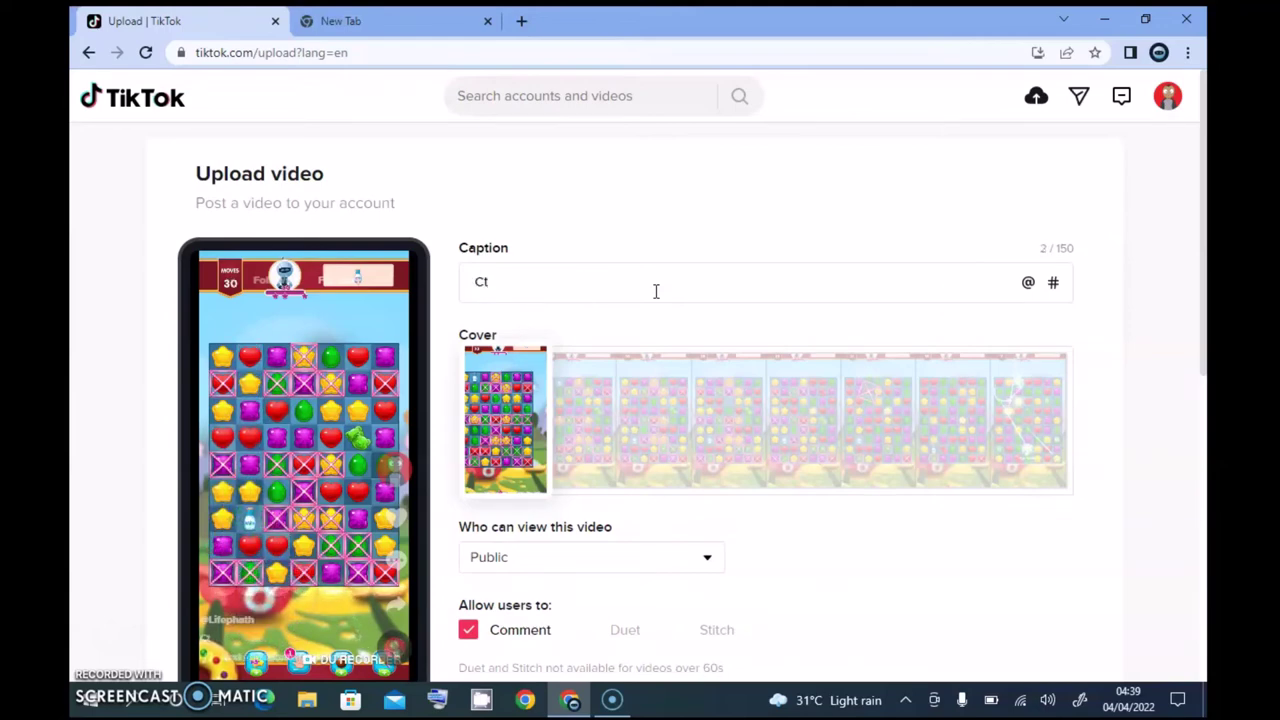
key("BackSpace")
type("otton")
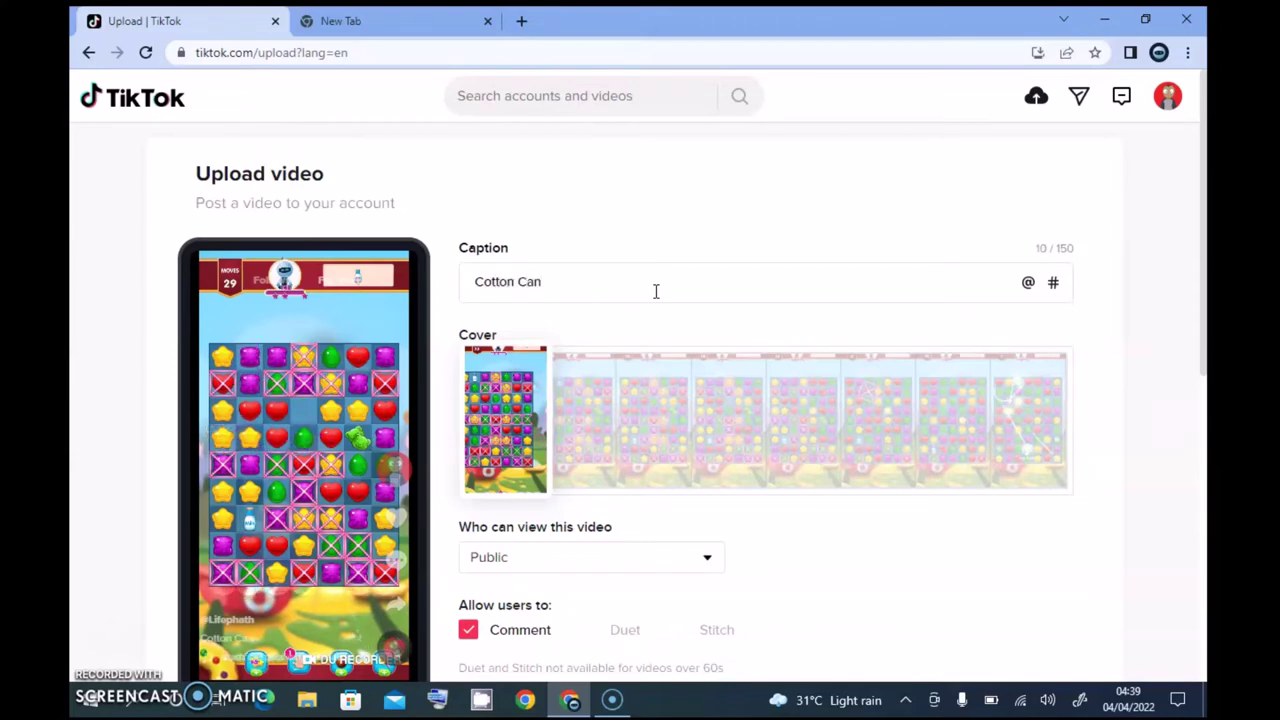
type("Candy Match")
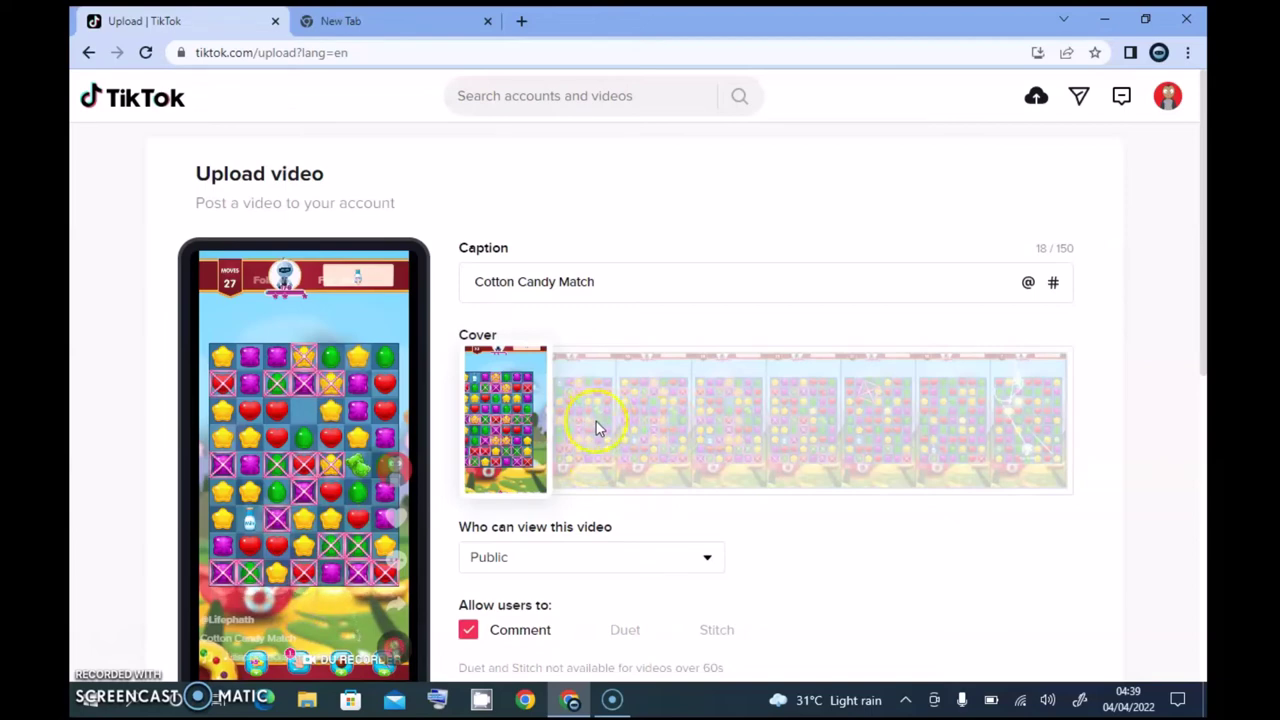
- Pick the third cover frame and review the comment, Duet, Stitch and copyright settings
left_click(593, 420)
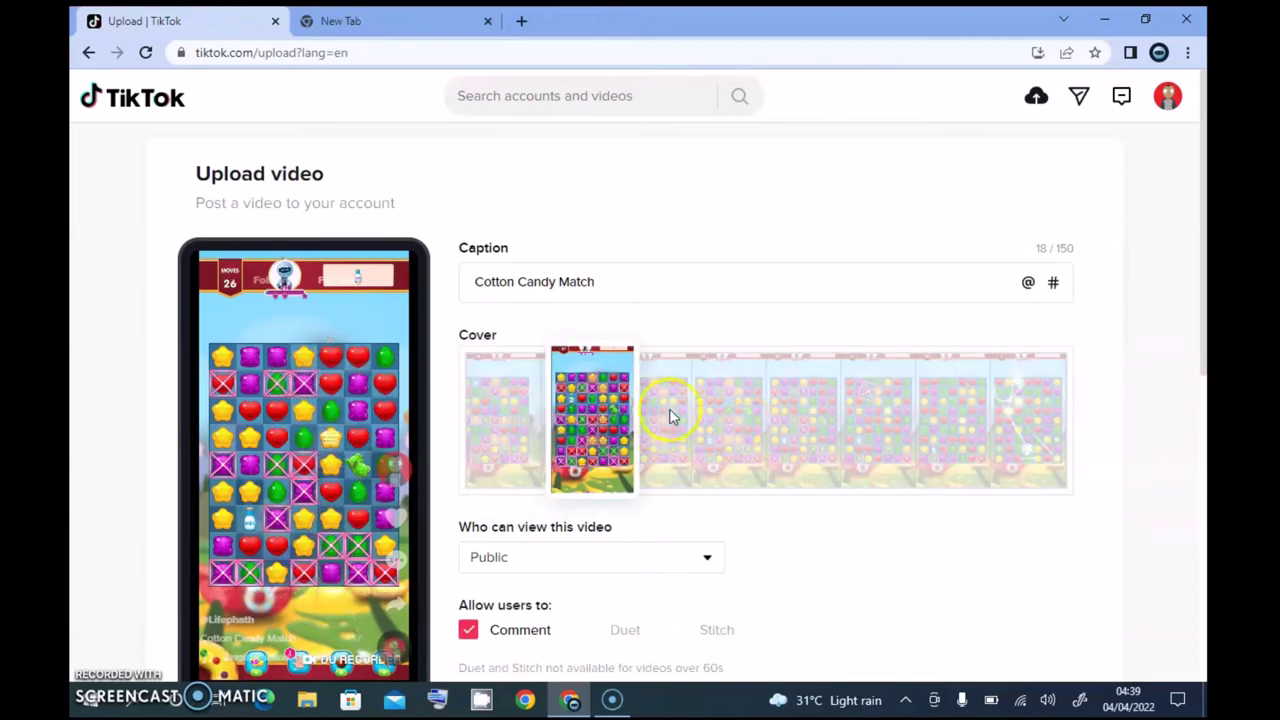
left_click(670, 410)
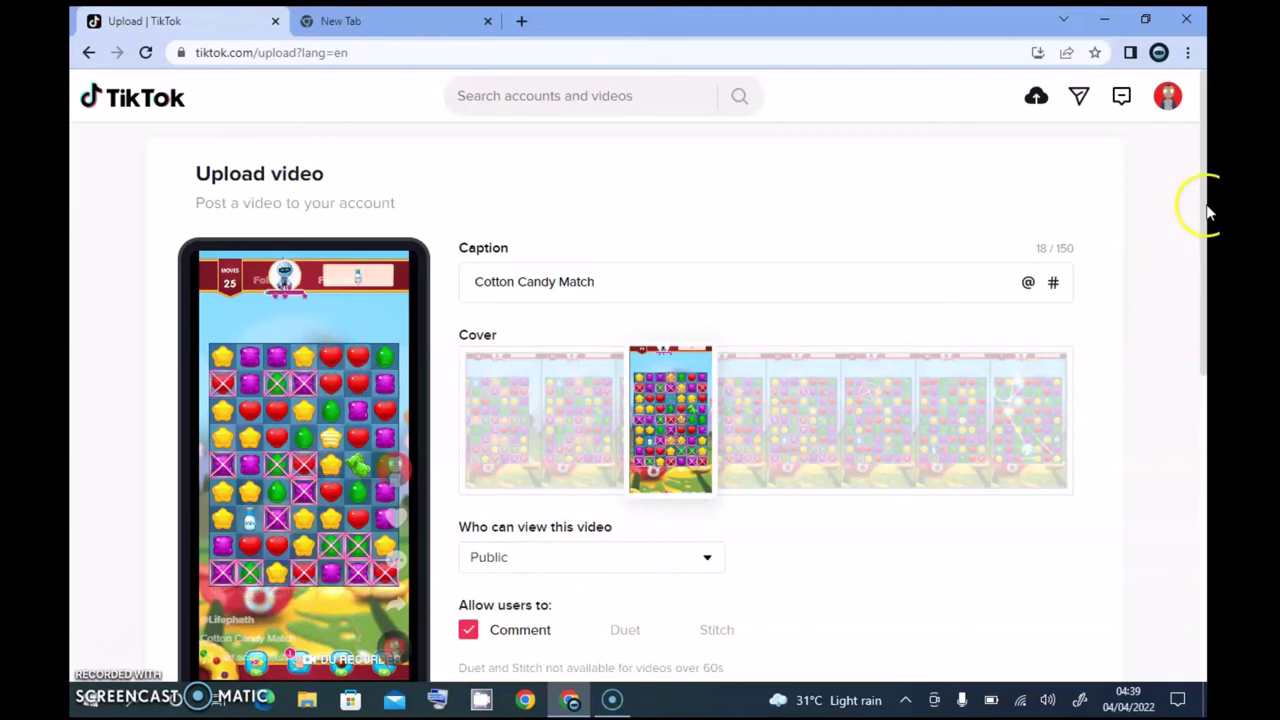
left_click_drag(1208, 212, 1206, 355)
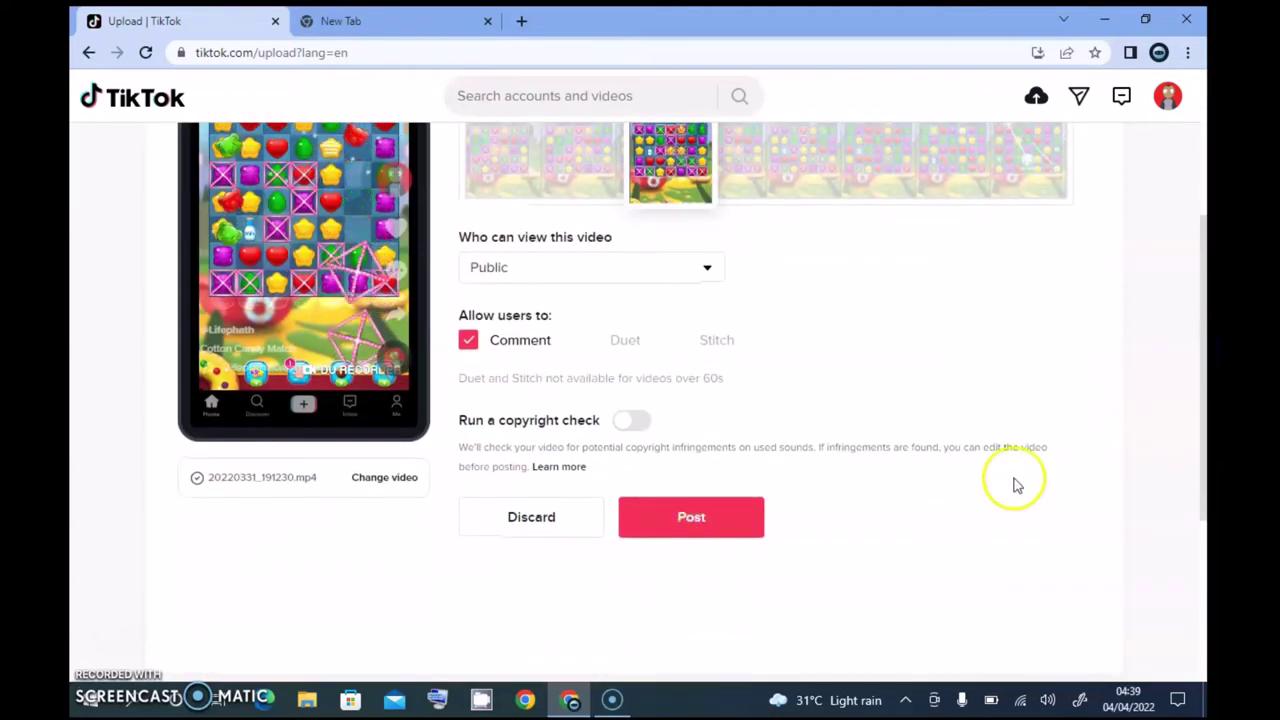
left_click_drag(1203, 280, 1200, 215)
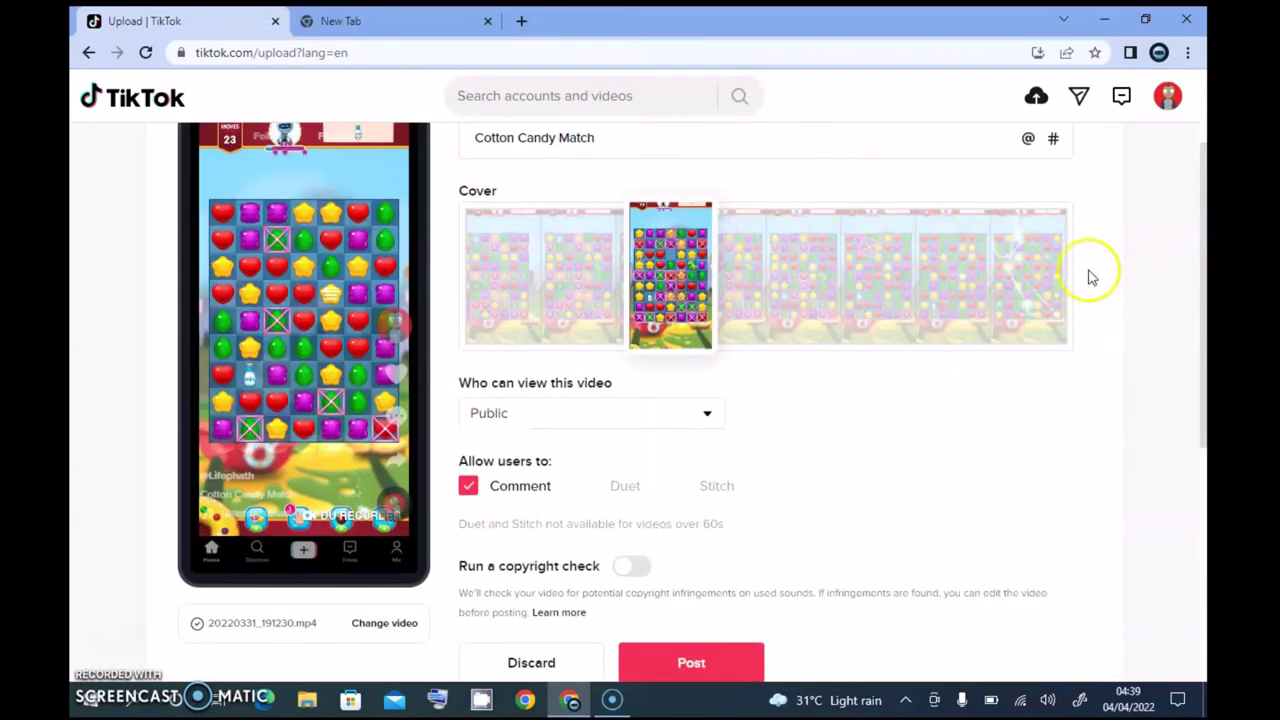
left_click_drag(1205, 257, 1205, 368)
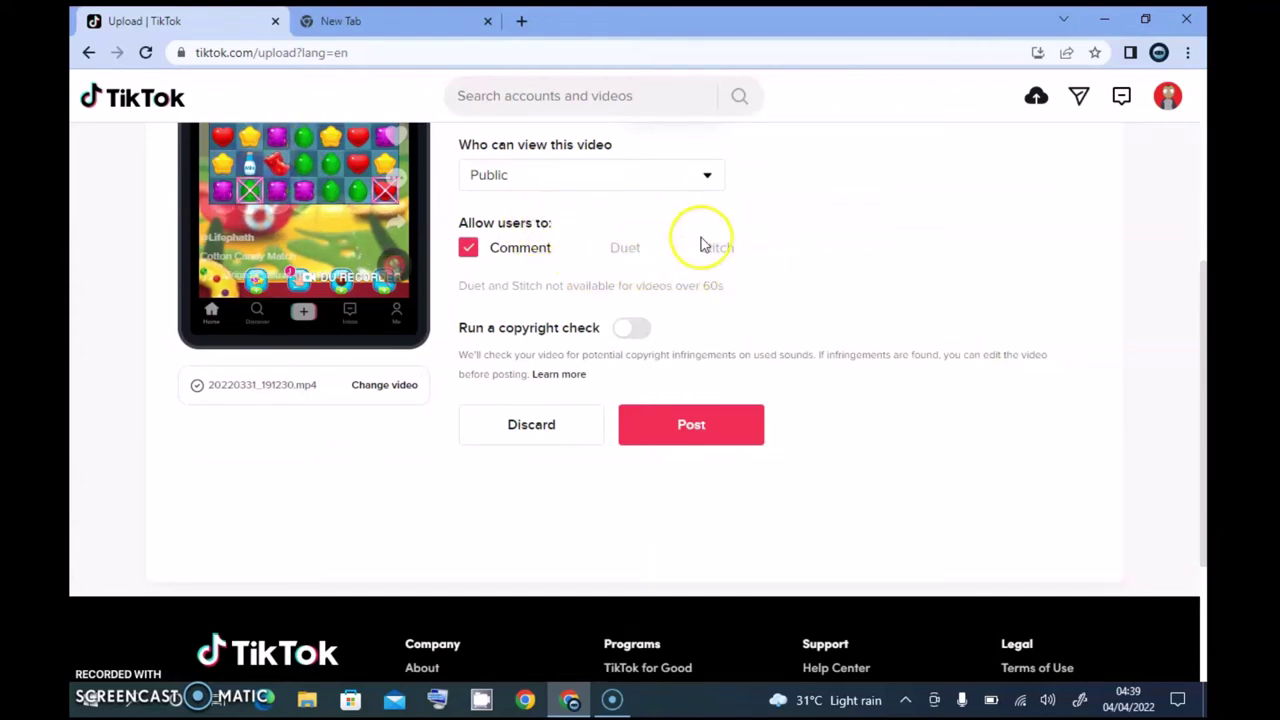
left_click_drag(1207, 322, 1207, 274)
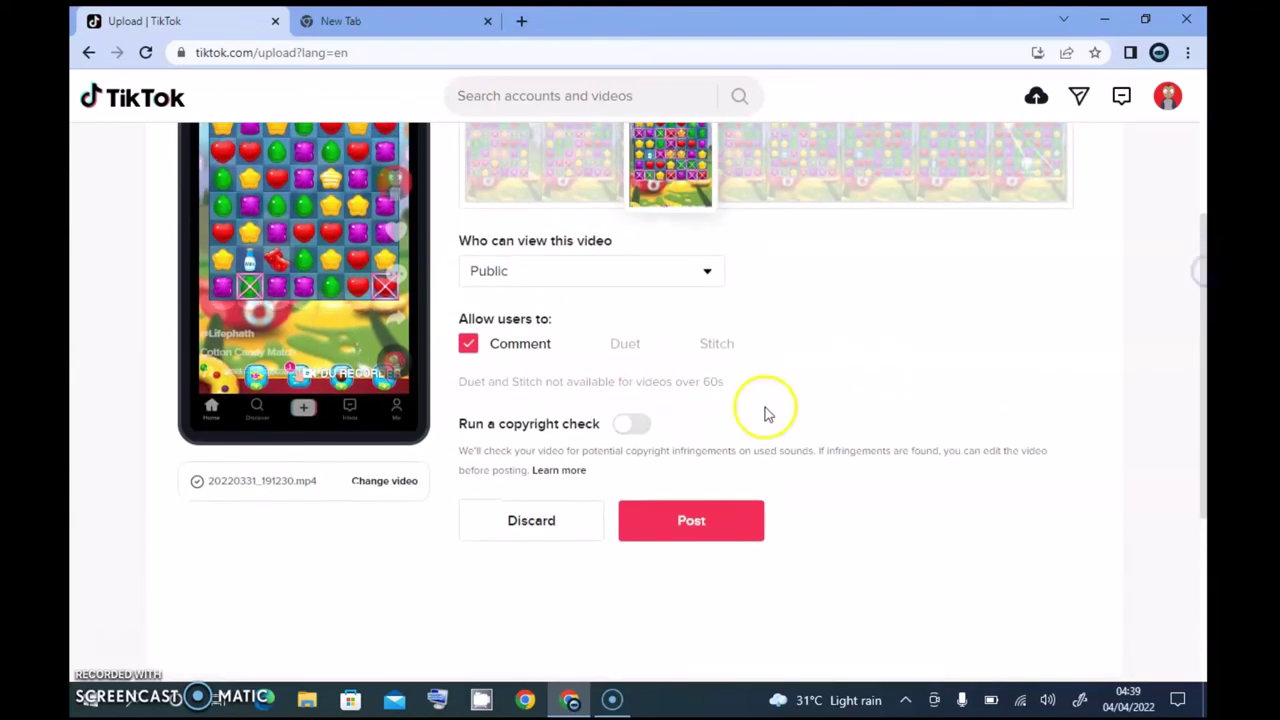
- Turn on 'Run a copyright check' and wait for 'No issues detected'
left_click(639, 426)
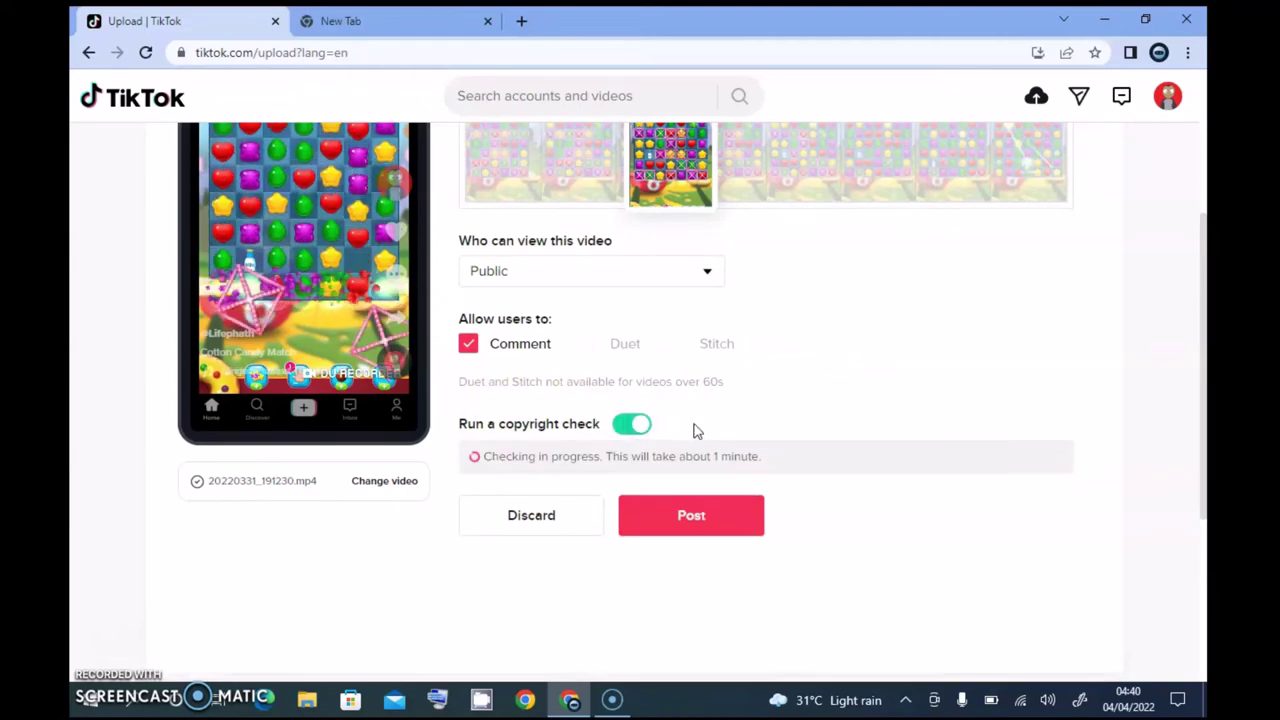
mouse_move(341, 333)
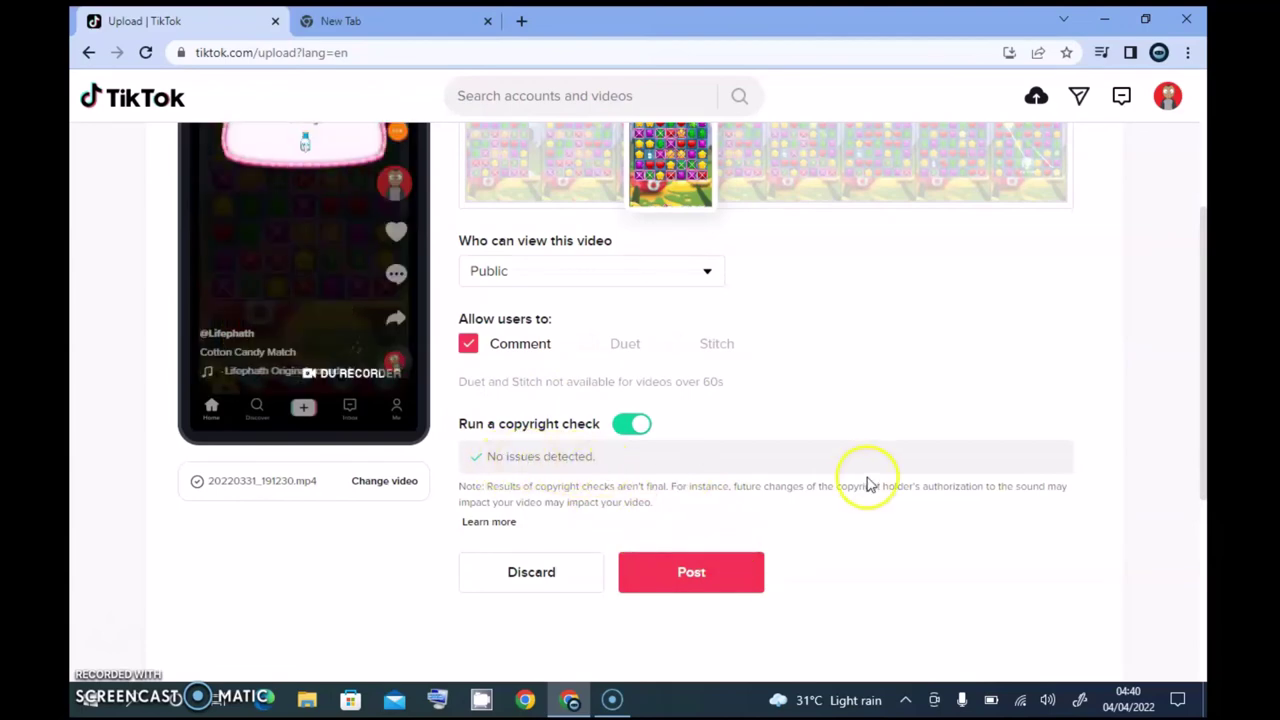
- Post the video and choose to view the profile from the confirmation
left_click_drag(1203, 403, 1206, 457)
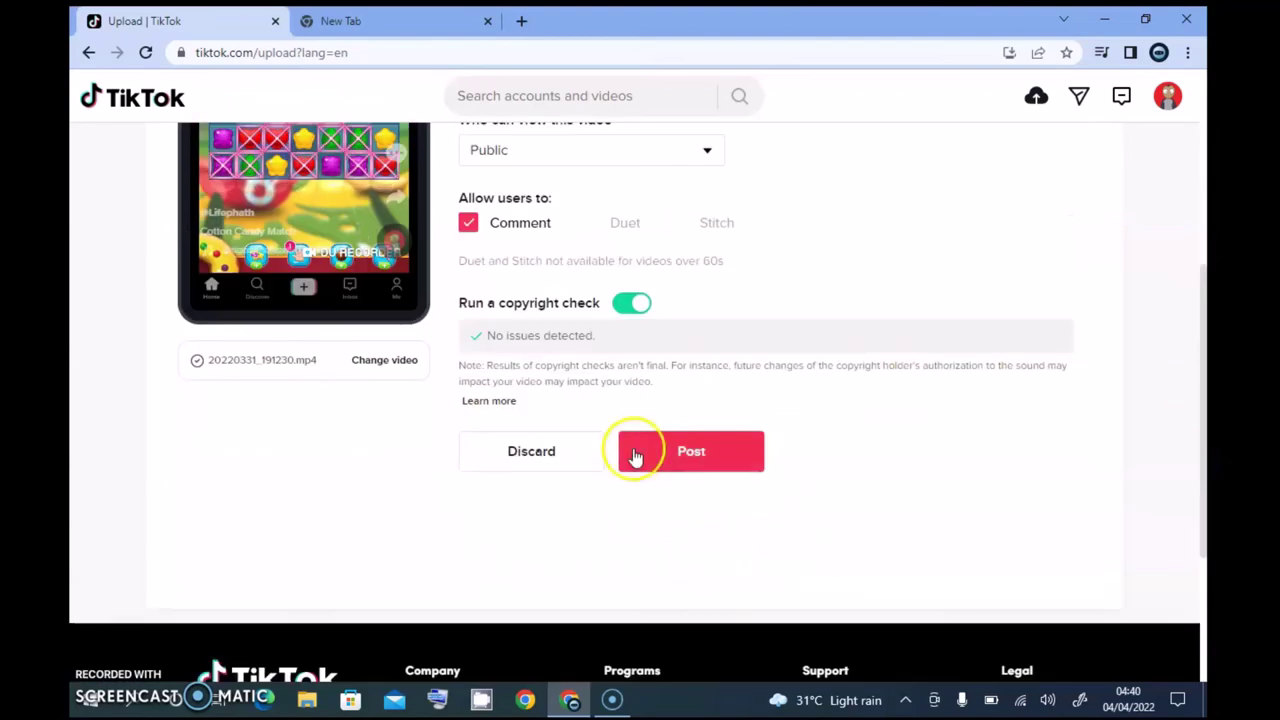
left_click(634, 454)
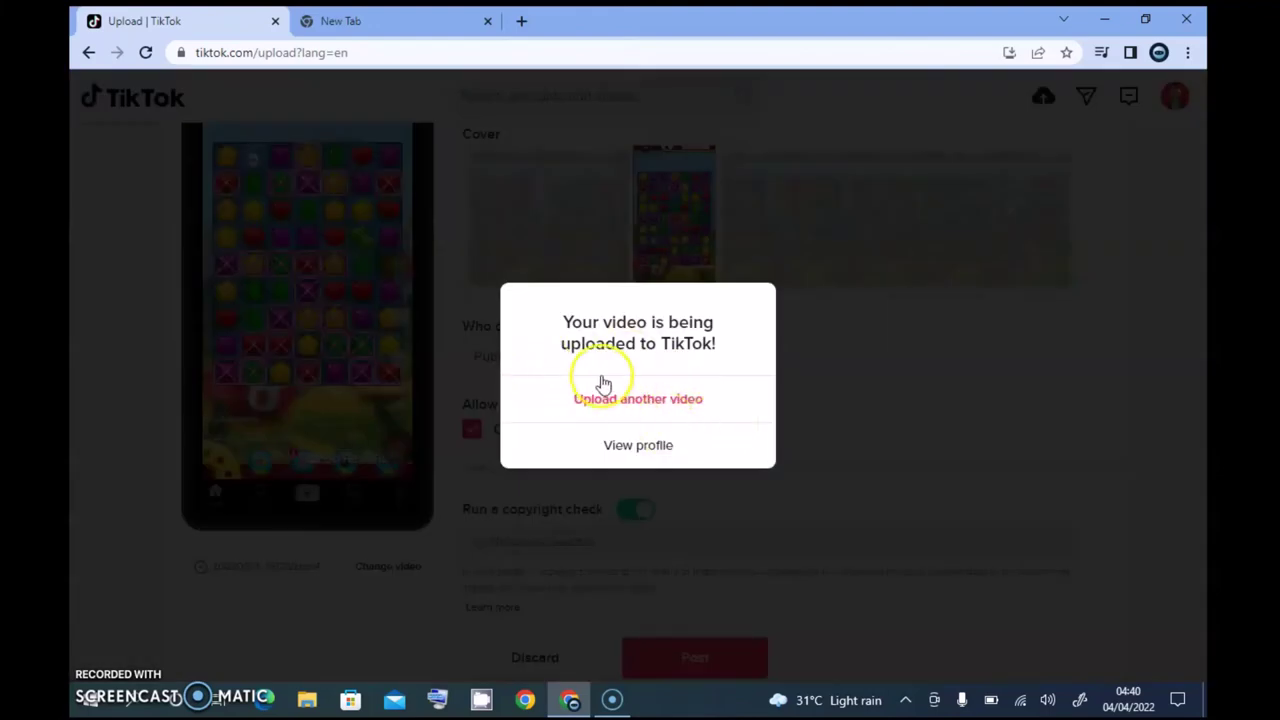
left_click(665, 445)
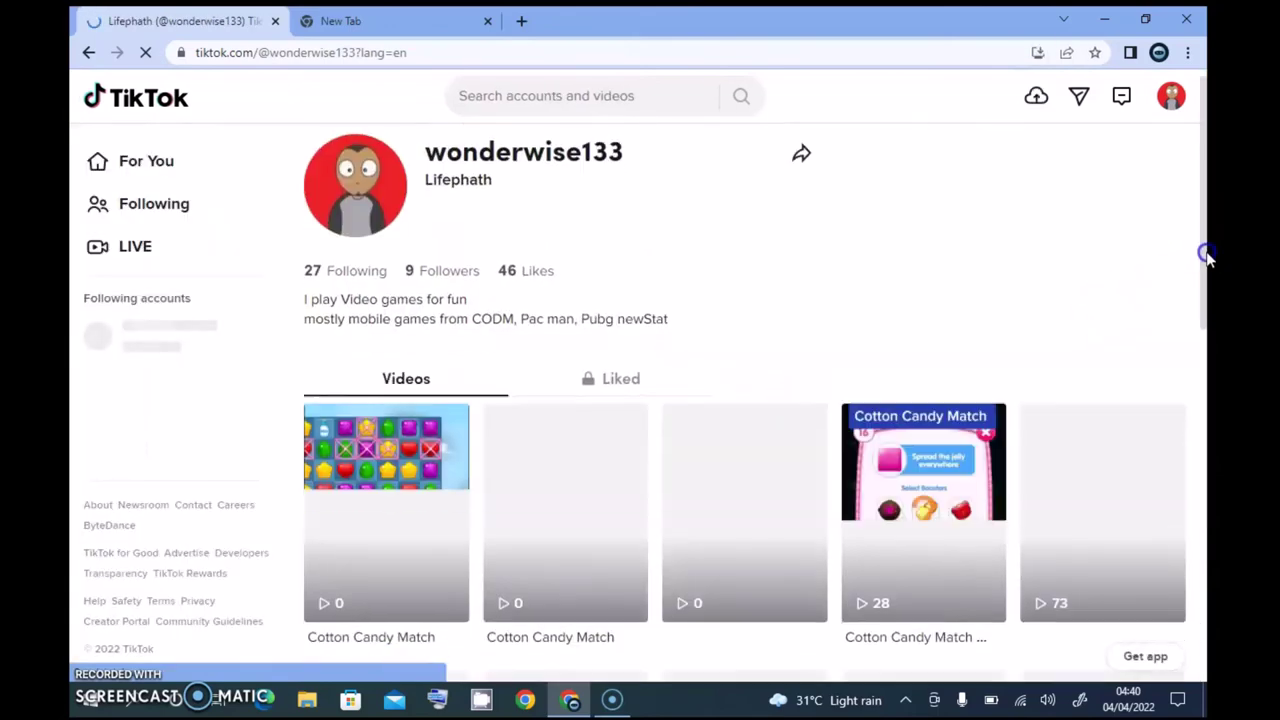
- Scroll the profile to the Videos grid, where Cotton Candy Match appears first
scroll(1205, 250, "down", 1)
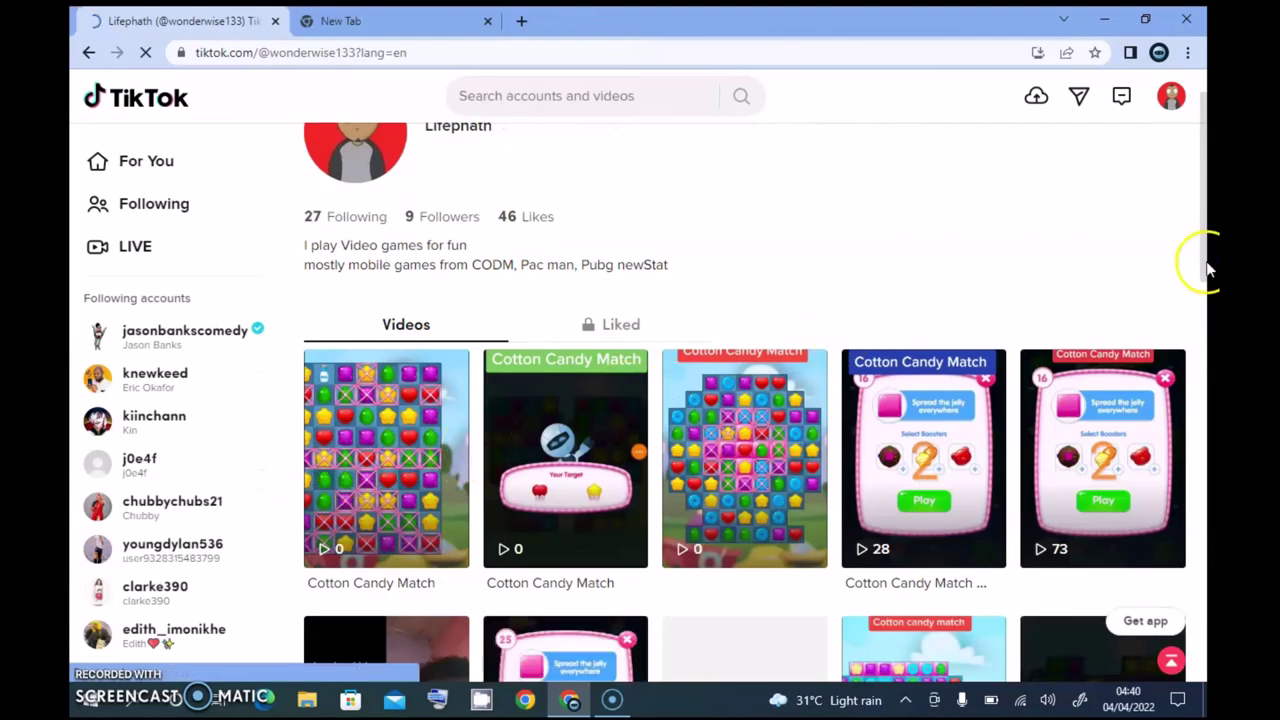
left_click_drag(1206, 186, 1203, 219)
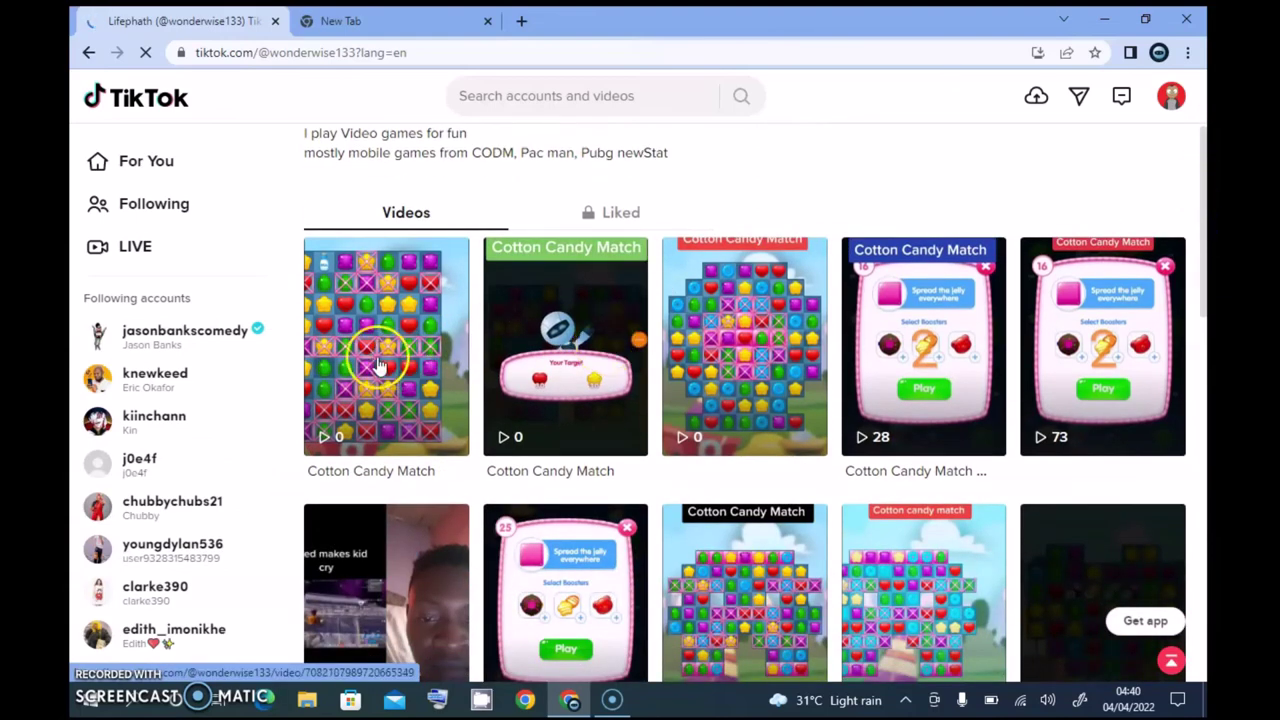